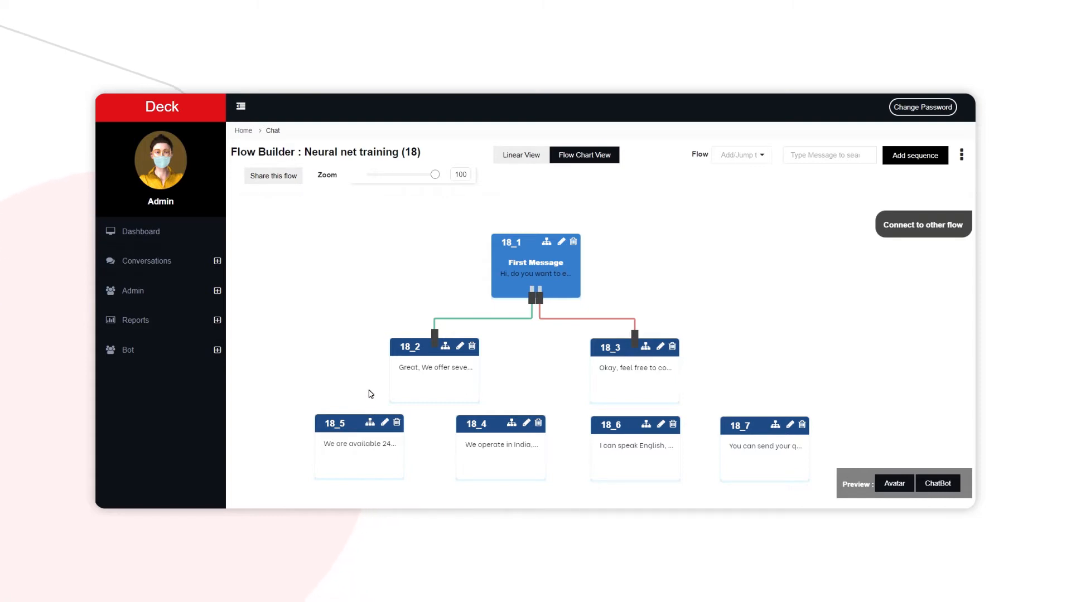
Open sequence 18_5 for editing, review the NeuralNet variations and evaluations in its advanced options, and submit the sequence.
left_click(383, 422)
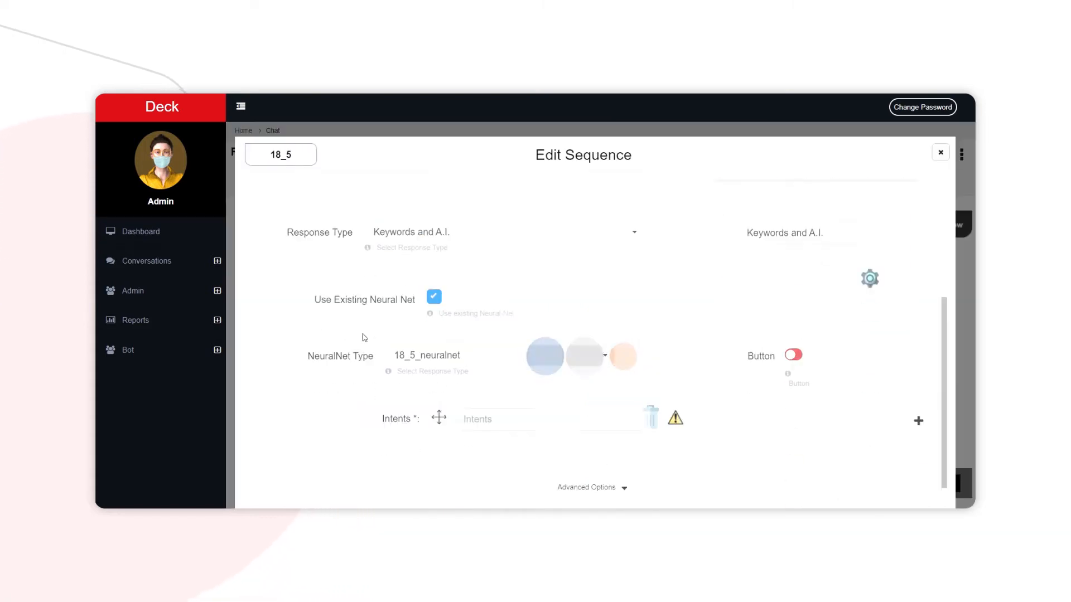
scroll(539, 355, "up", 5)
scroll(538, 355, "down", 5)
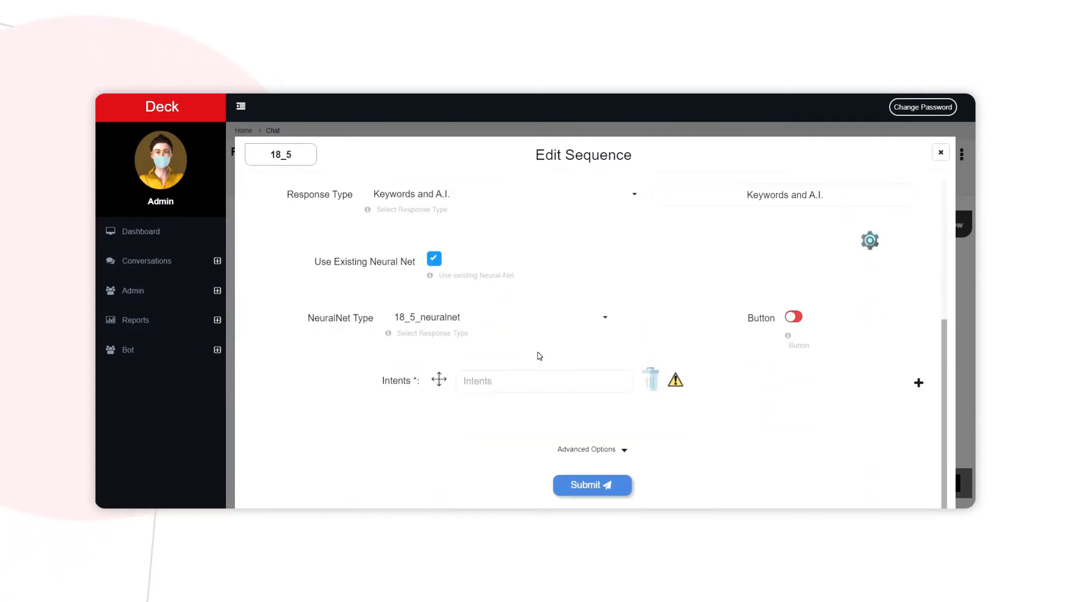
left_click(577, 456)
scroll(413, 383, "down", 5)
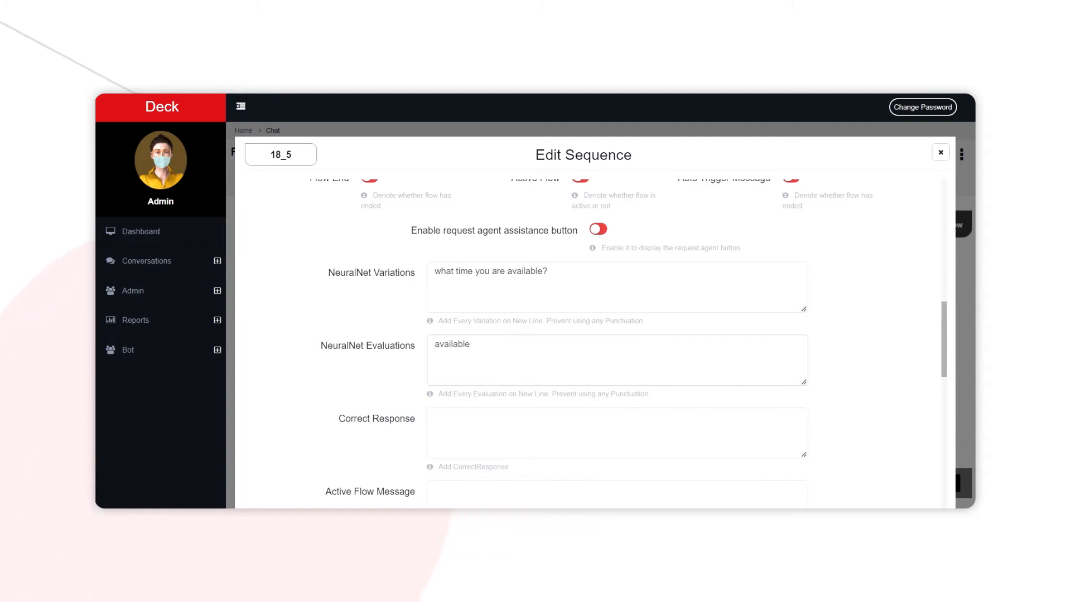
scroll(591, 335, "up", 2)
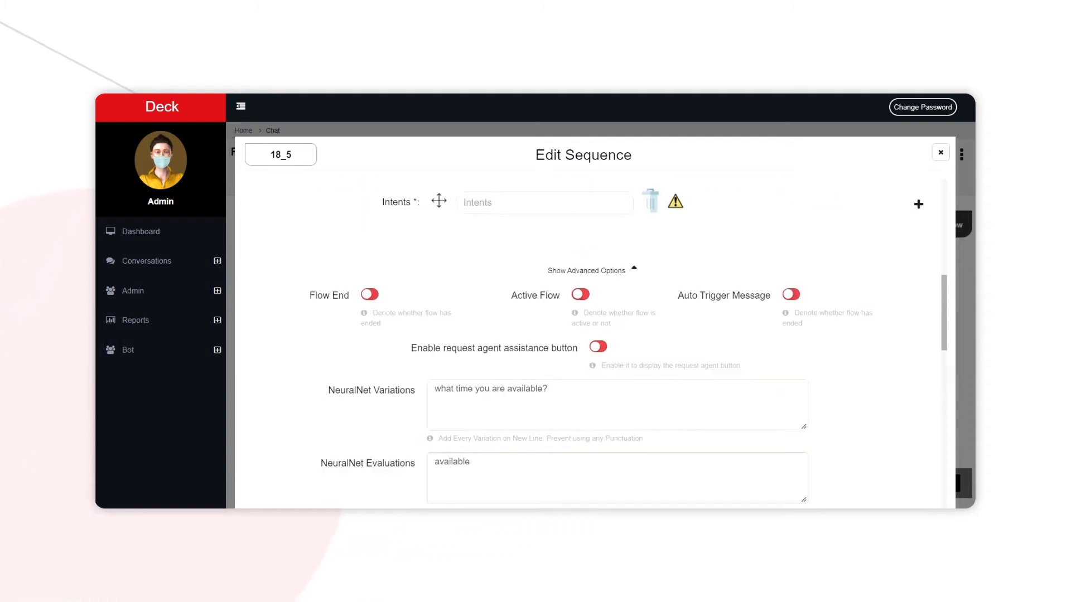
scroll(491, 440, "up", 7)
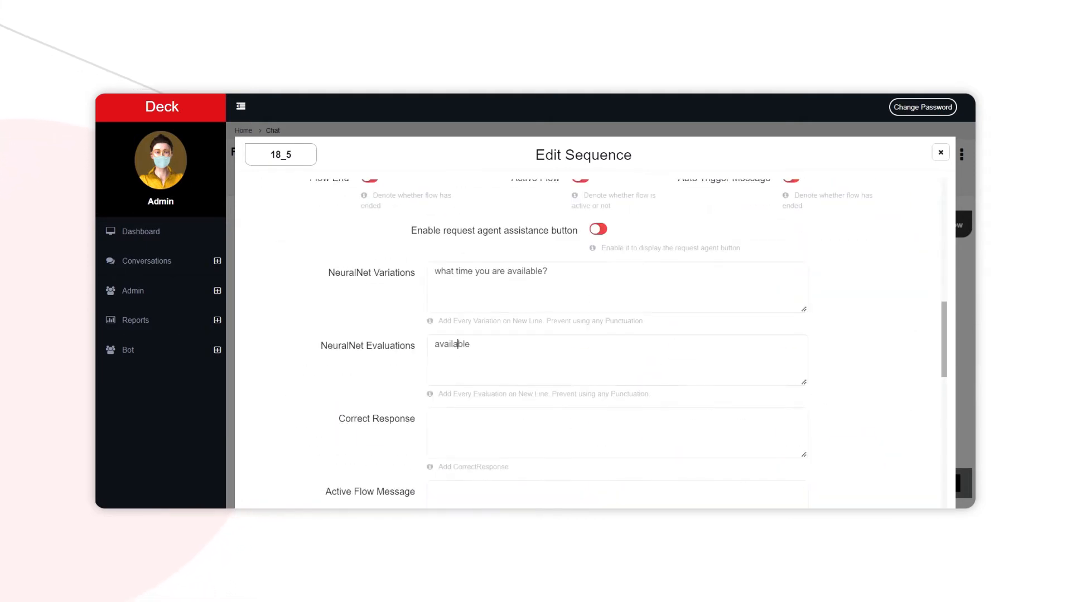
scroll(591, 335, "up", 8)
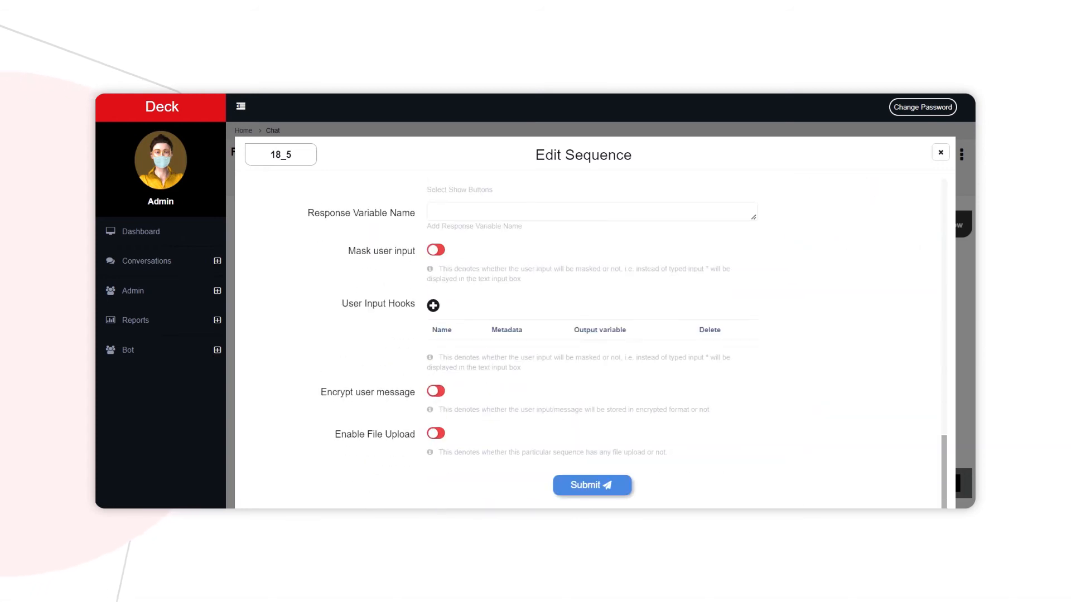
left_click(586, 495)
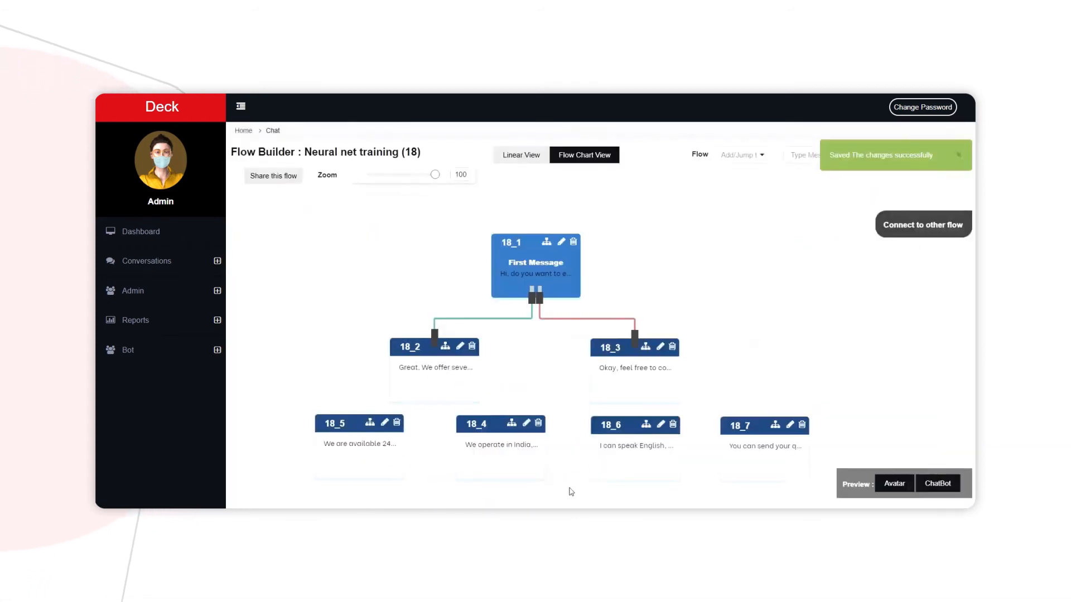
Open sequence 18_4 for editing, check its NeuralNet evaluation against the variation in the advanced options, and submit the sequence.
left_click(527, 424)
scroll(510, 380, "up", 5)
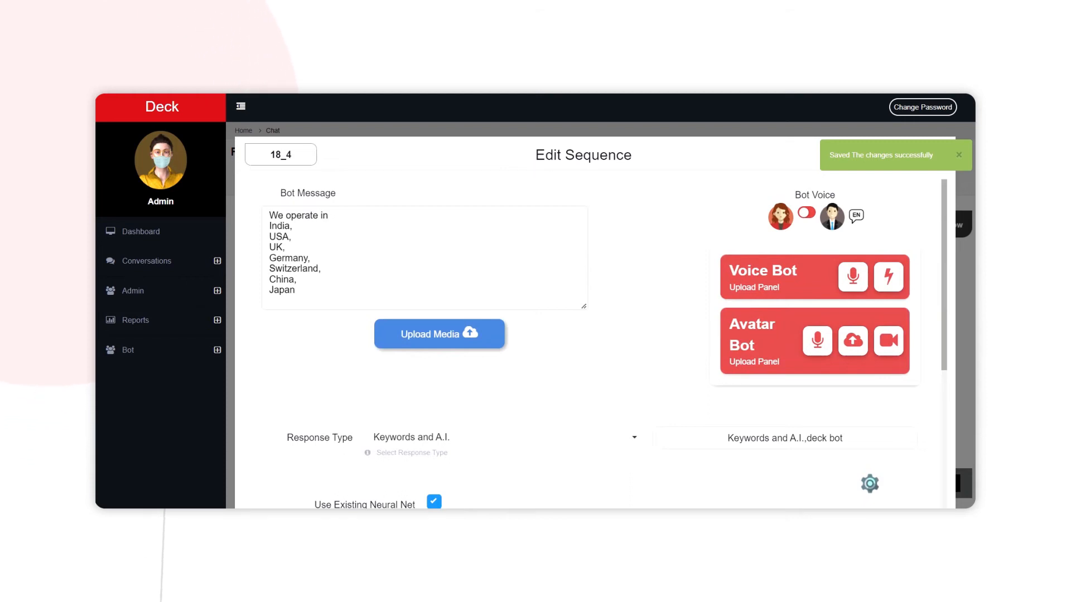
scroll(519, 467, "down", 5)
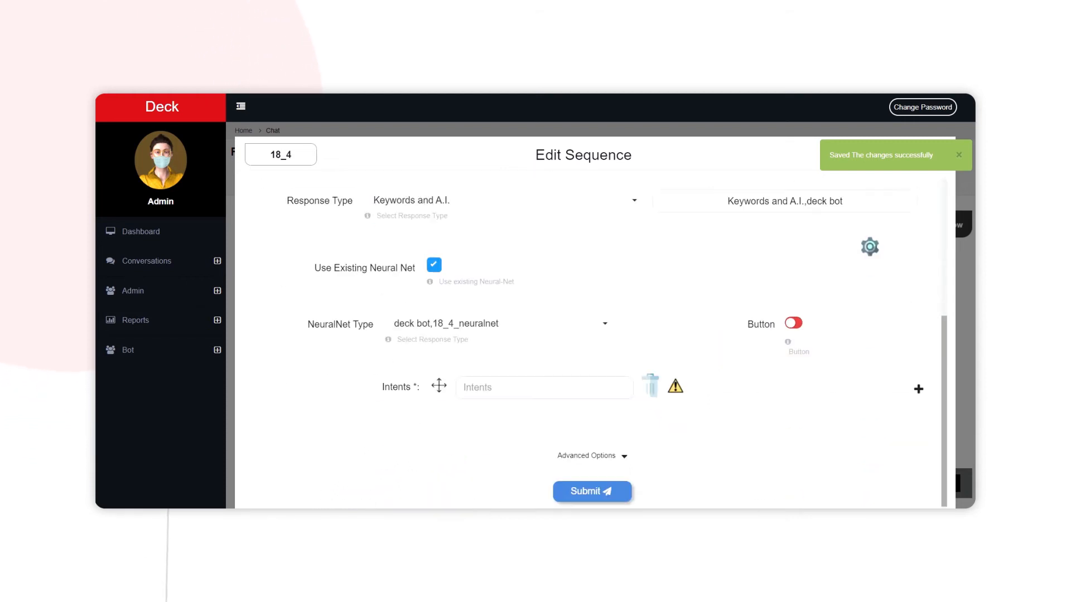
left_click(567, 456)
scroll(416, 417, "down", 5)
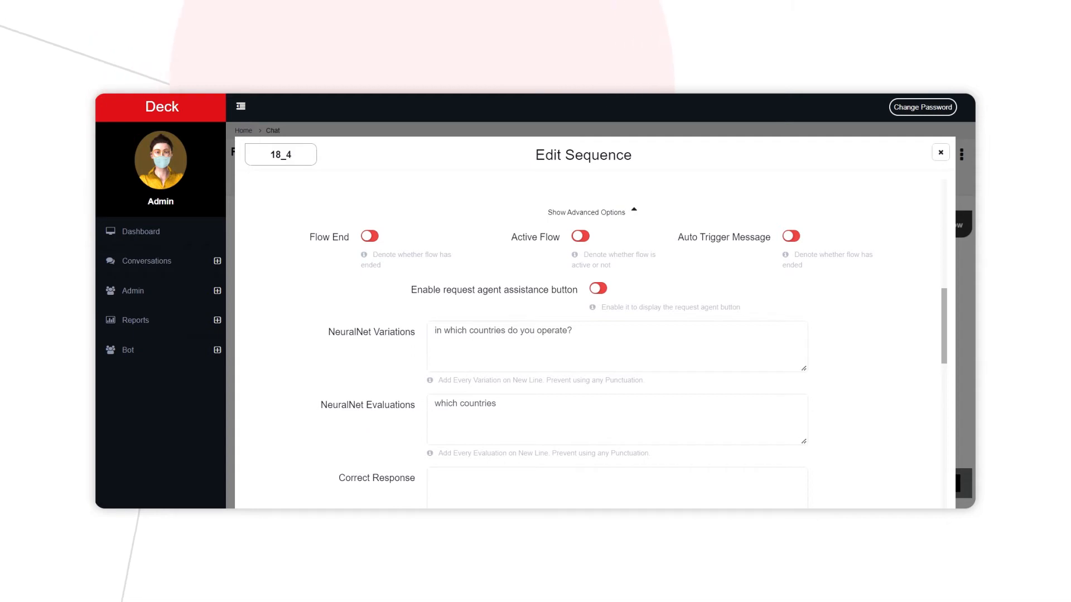
left_click_drag(435, 404, 497, 405)
left_click(366, 418)
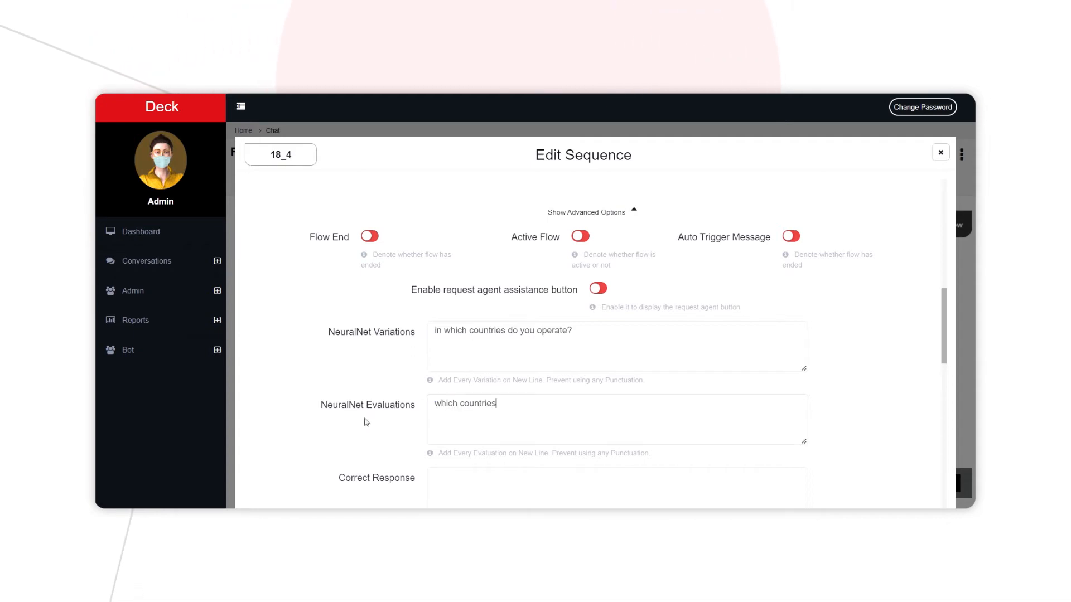
scroll(371, 411, "down", 10)
scroll(591, 391, "down", 3)
left_click(594, 486)
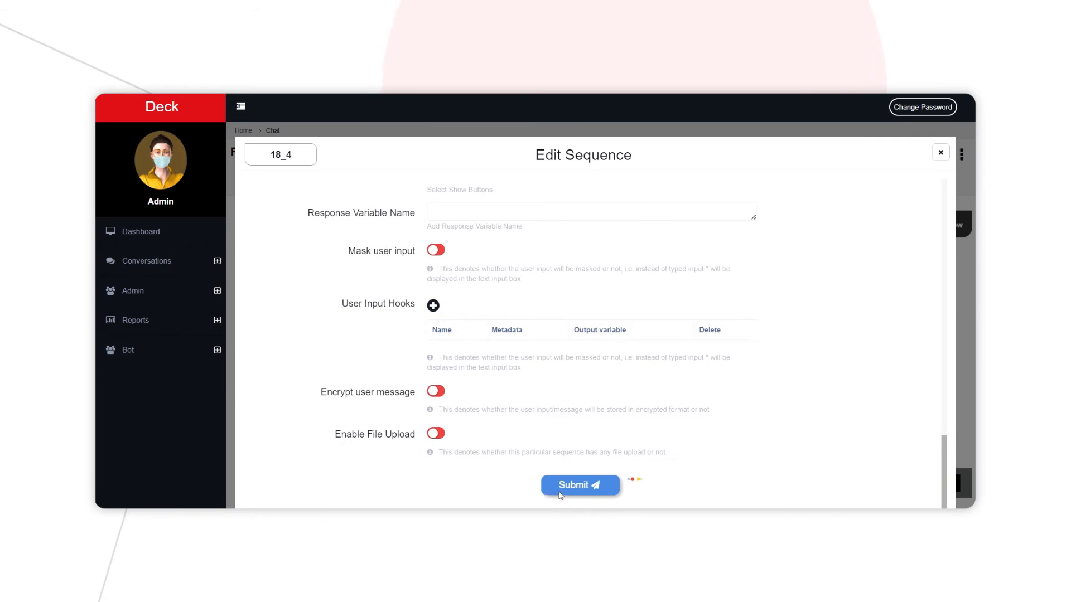
Open sequence 18_6 for editing, check its NeuralNet variations and evaluations in the advanced options, and submit the sequence.
left_click(660, 430)
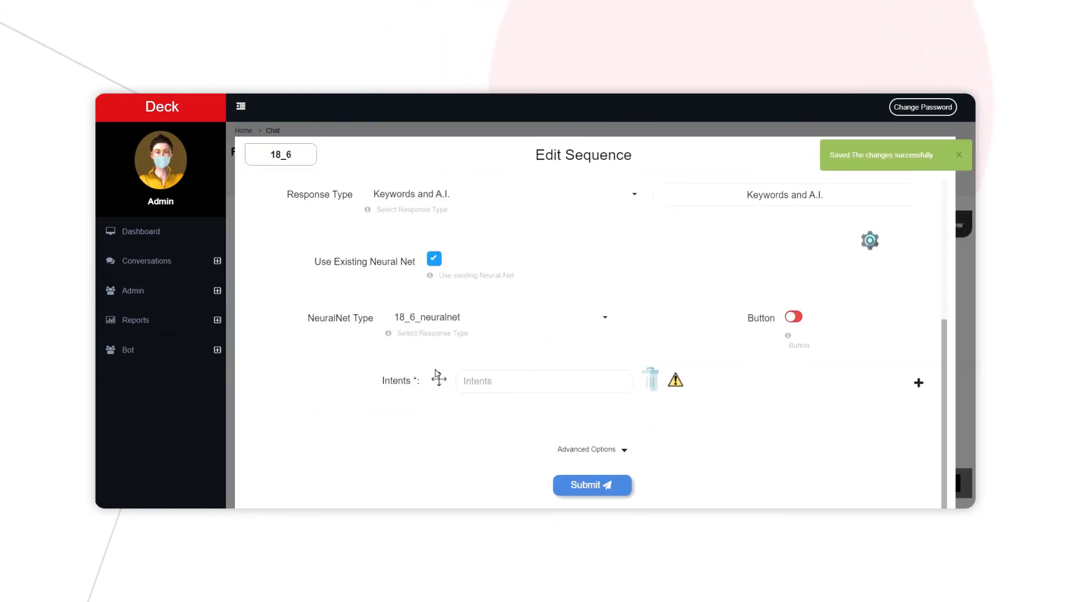
left_click(571, 446)
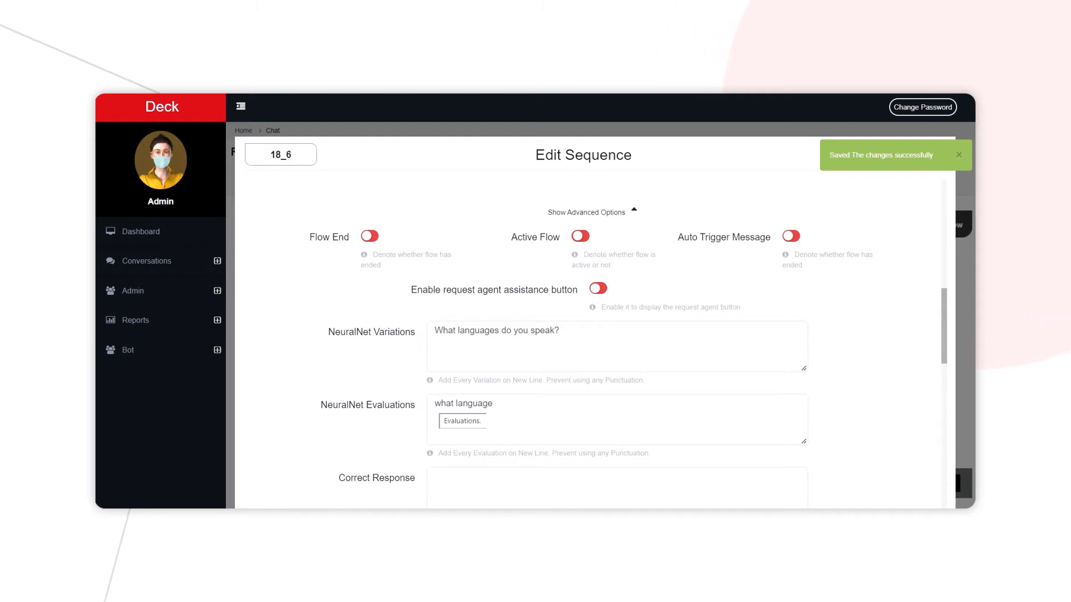
scroll(591, 391, "down", 5)
left_click(583, 483)
Open sequence 18_7 for editing and bring up the NeuralNet variations and evaluations in its advanced options.
left_click(765, 424)
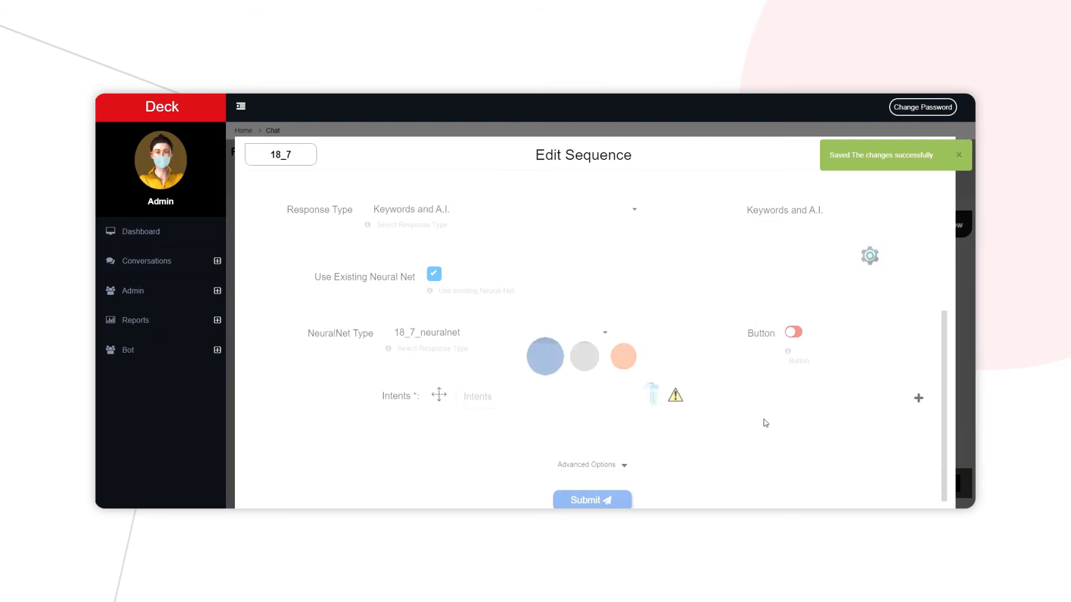
scroll(525, 434, "up", 5)
scroll(591, 334, "down", 10)
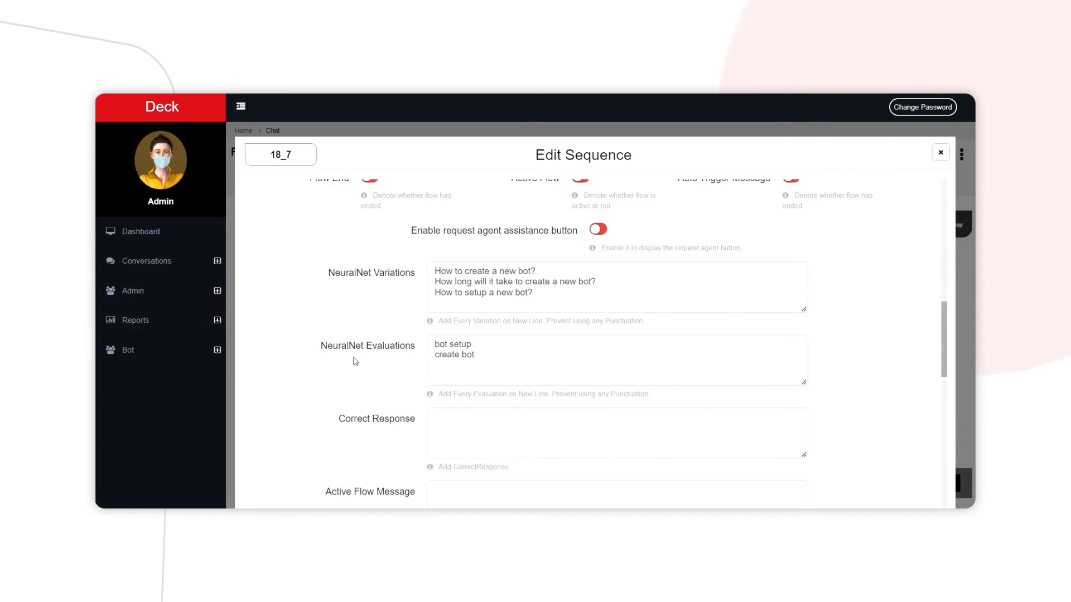
scroll(500, 360, "down", 10)
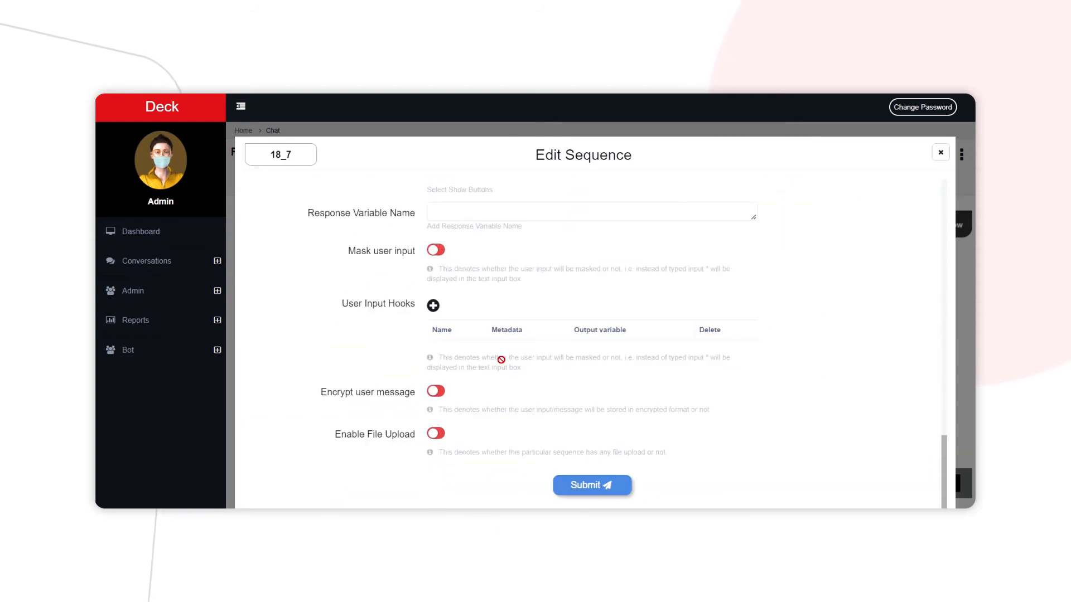
scroll(581, 493, "up", 10)
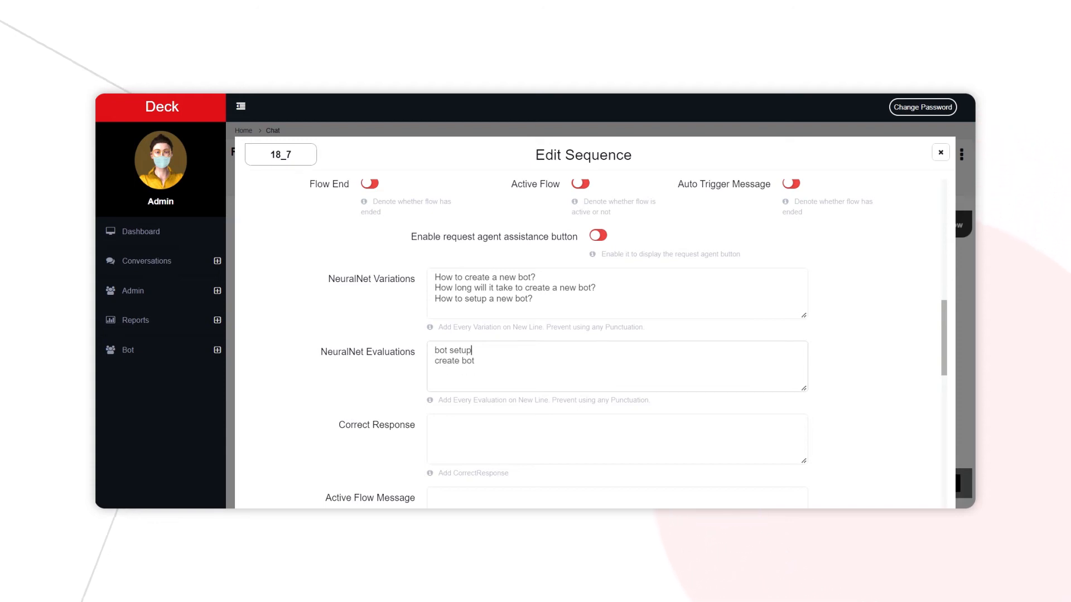
Check that each NeuralNet evaluation of sequence 18_7 is on its own line without punctuation, and submit the sequence.
key("shift+Home")
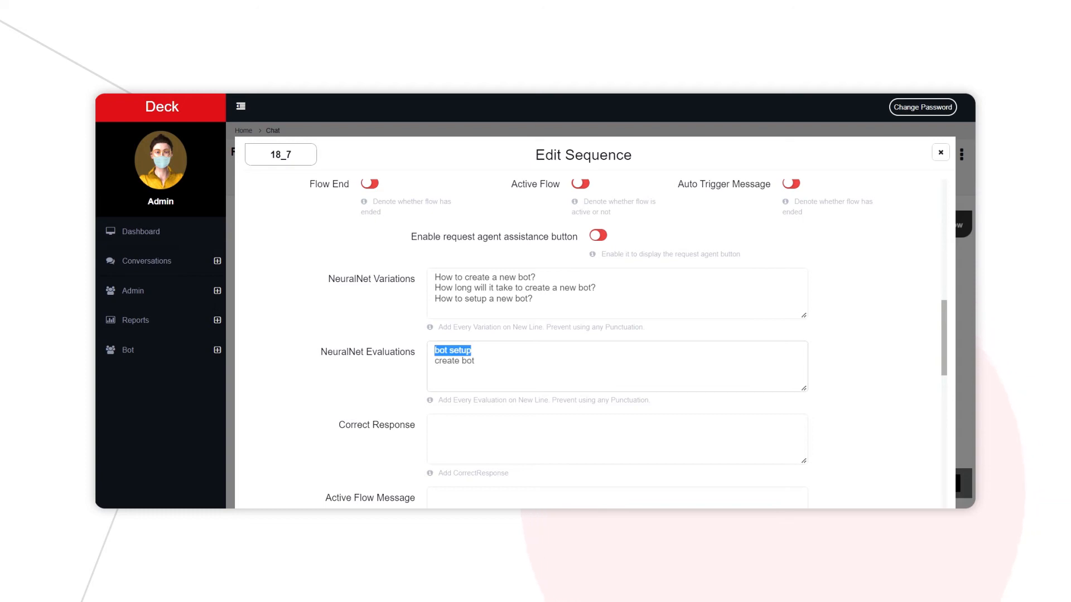
left_click_drag(435, 361, 475, 361)
left_click(473, 350)
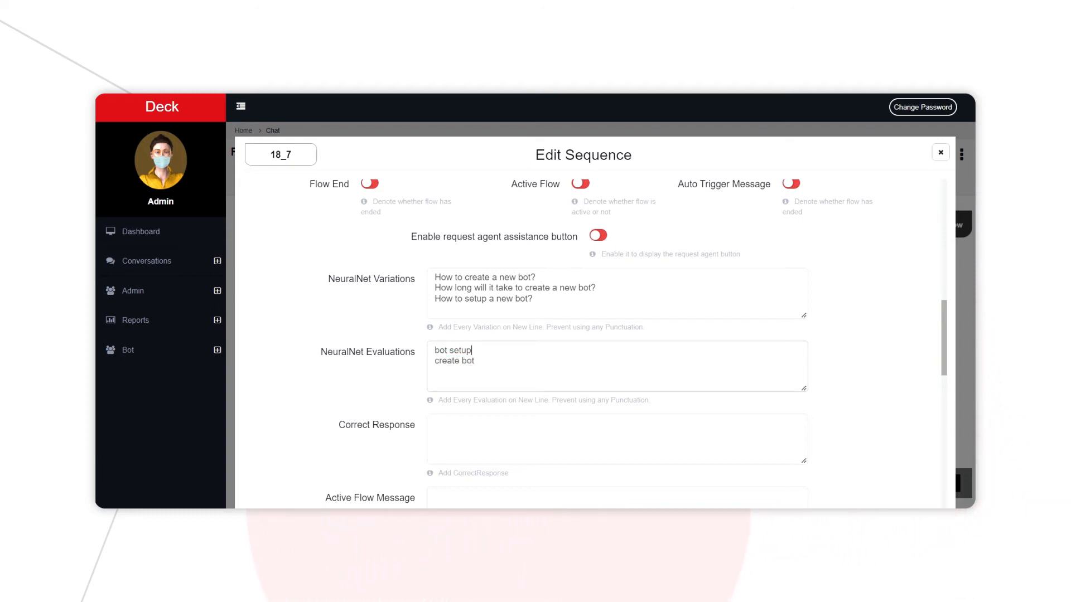
left_click(474, 361)
key("Return")
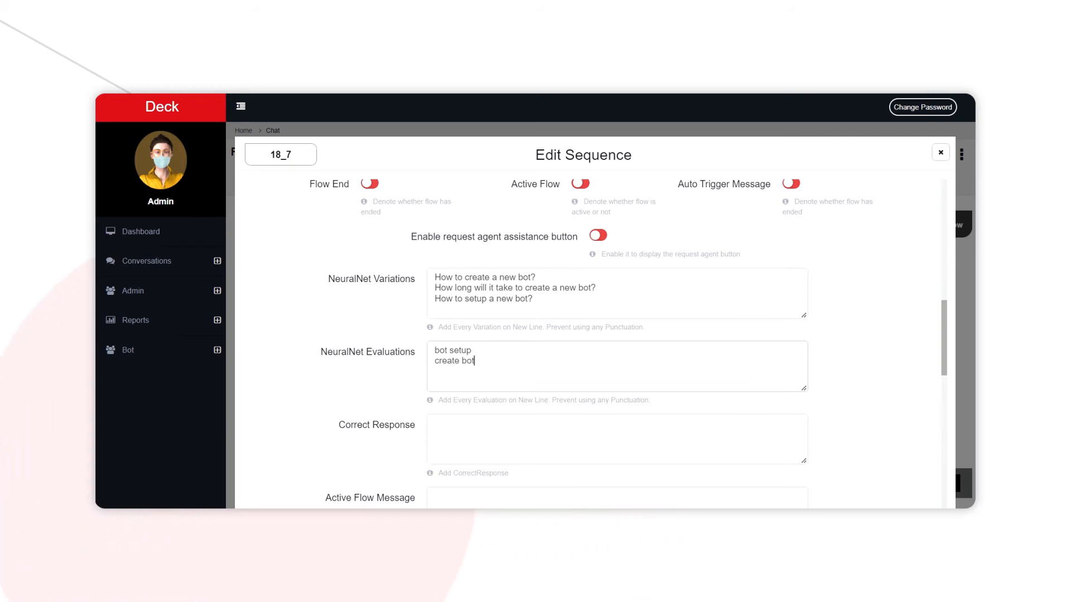
scroll(569, 482, "down", 15)
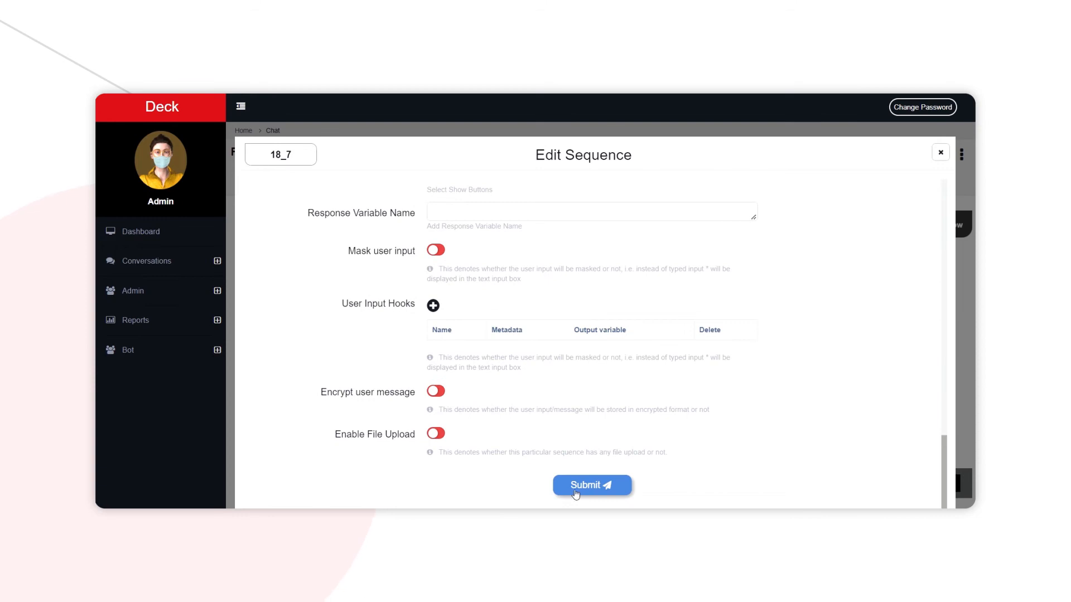
left_click(578, 486)
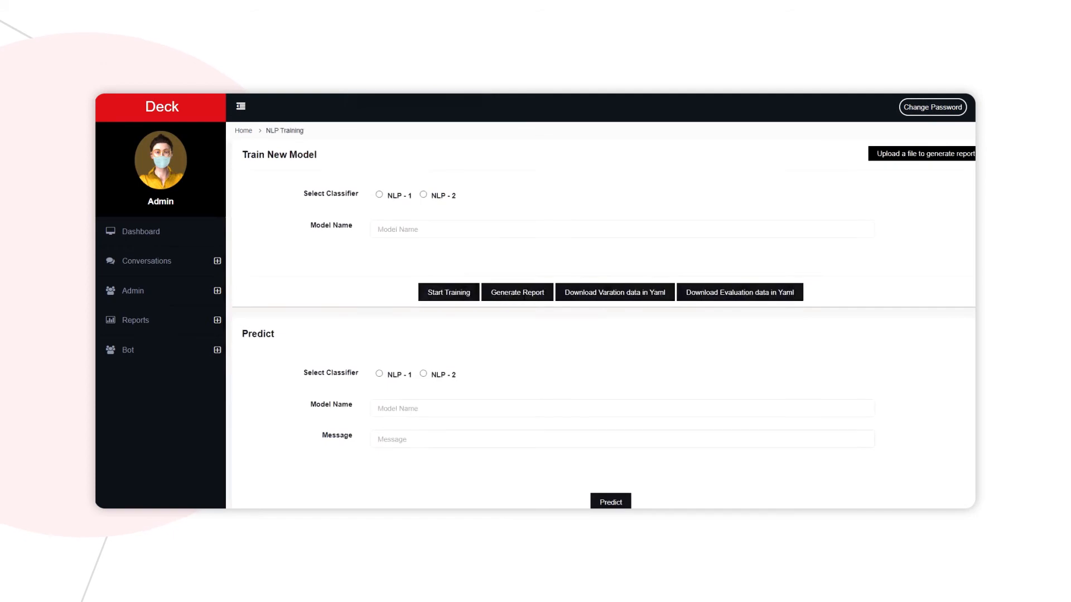
Open the bot's NLP Training page and evaluate the deck bot model with the NLP - 2 classifier.
left_click(131, 350)
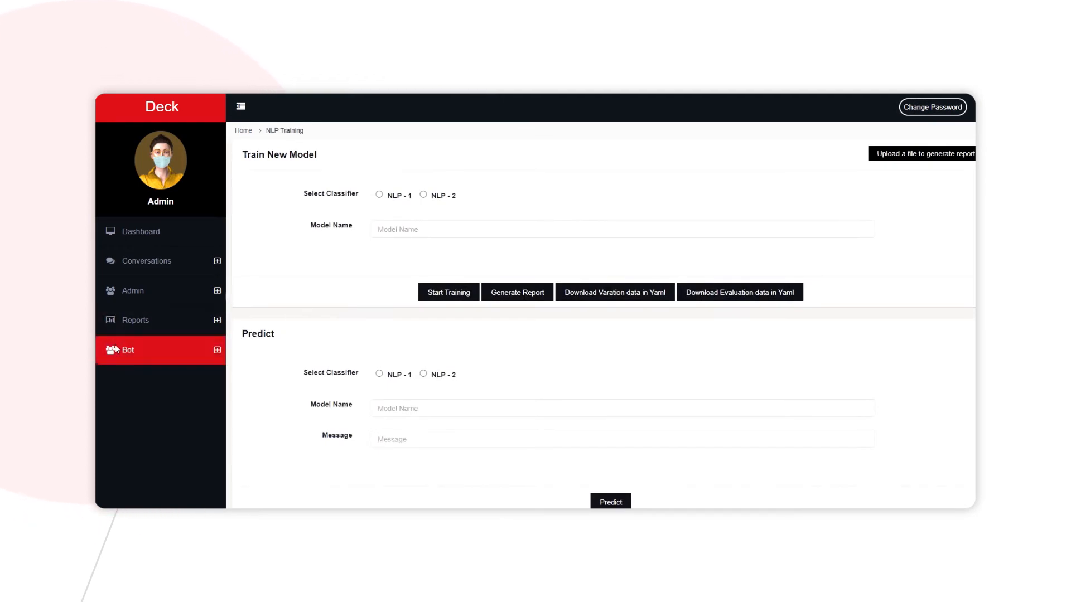
left_click(150, 464)
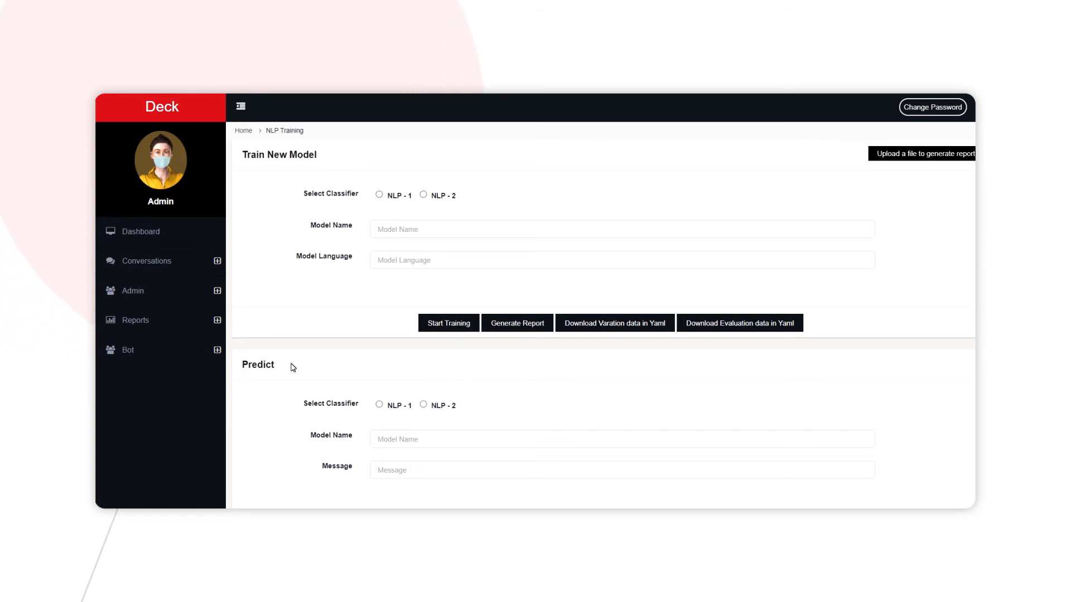
scroll(291, 367, "down", 3)
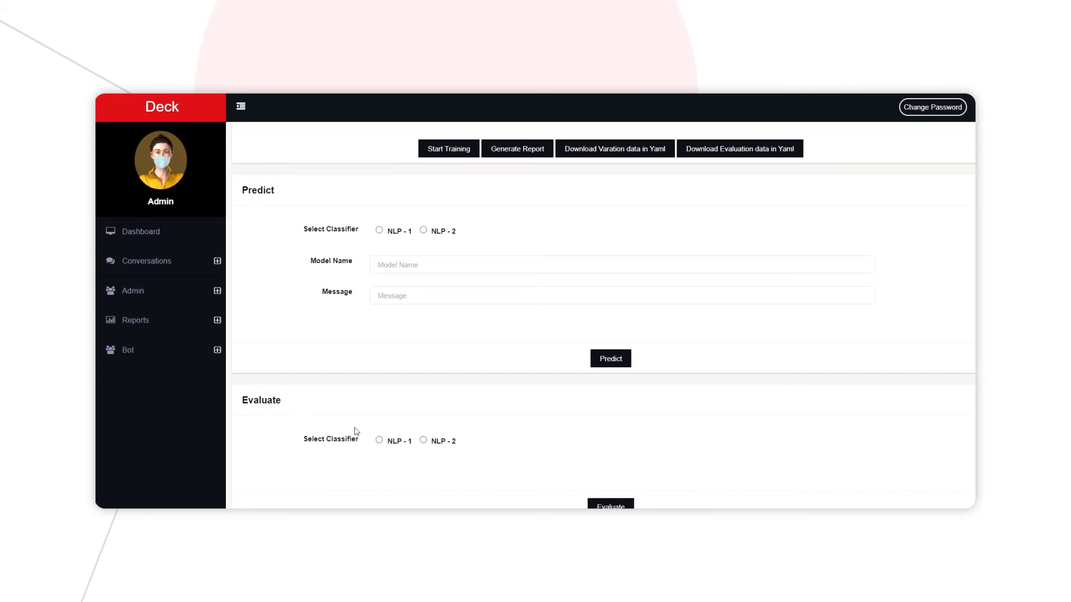
left_click(424, 441)
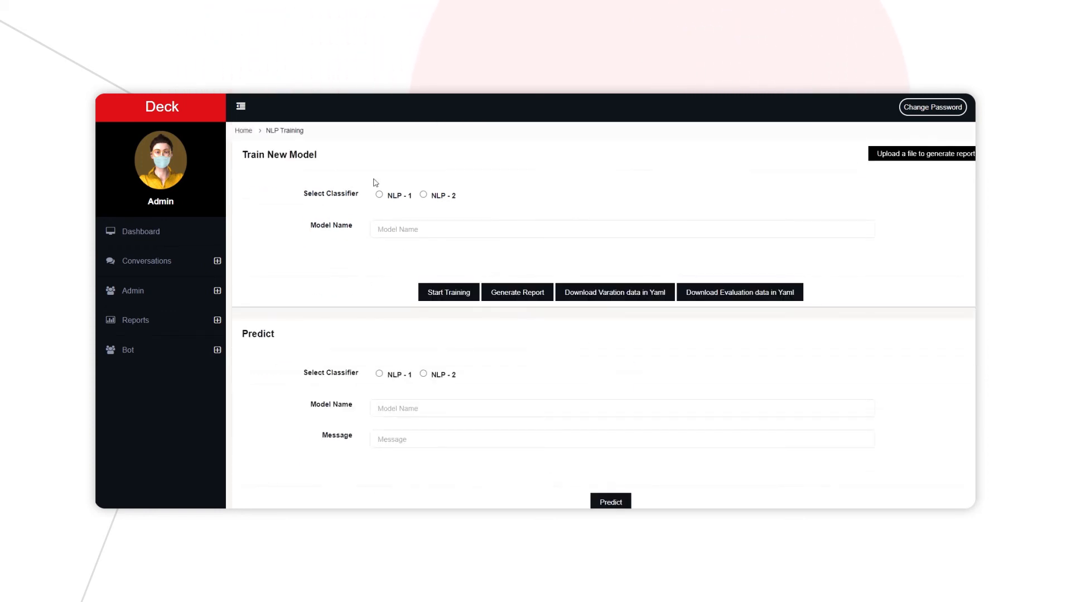
scroll(385, 273, "down", 3)
left_click(402, 445)
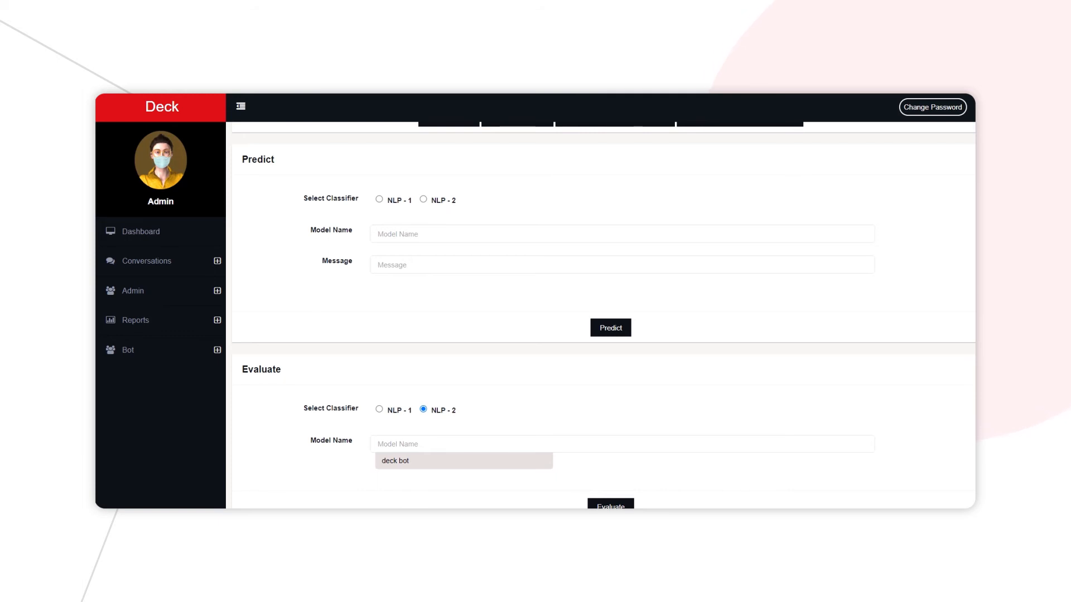
left_click(408, 460)
left_click(611, 505)
Examine the model's accuracy, the predicted and expected sequences in the evaluation report, and the per-intent scores in the summary report.
scroll(545, 421, "down", 5)
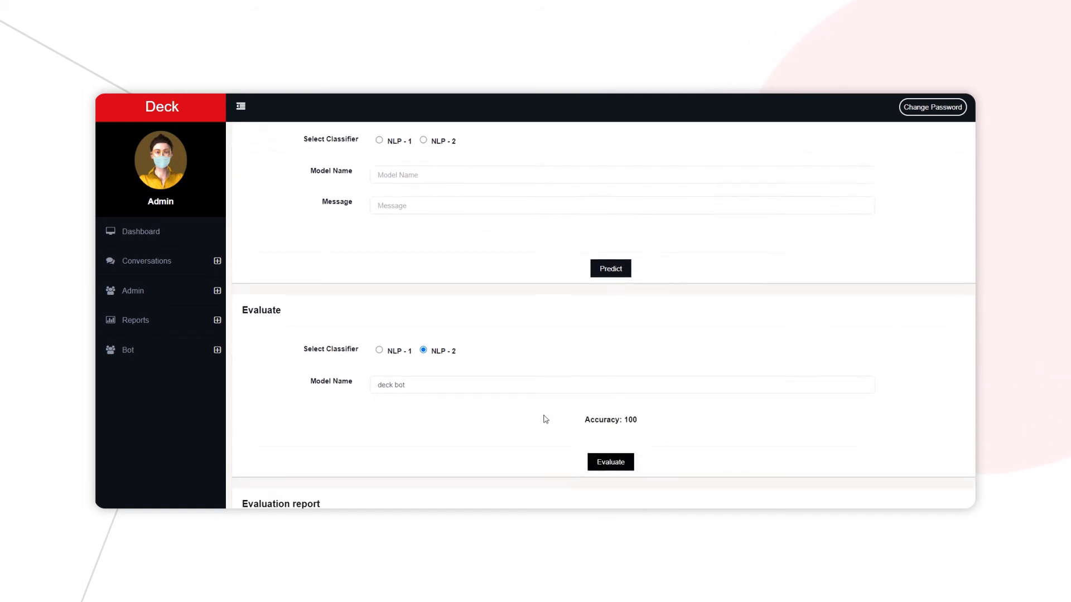
scroll(481, 380, "down", 1)
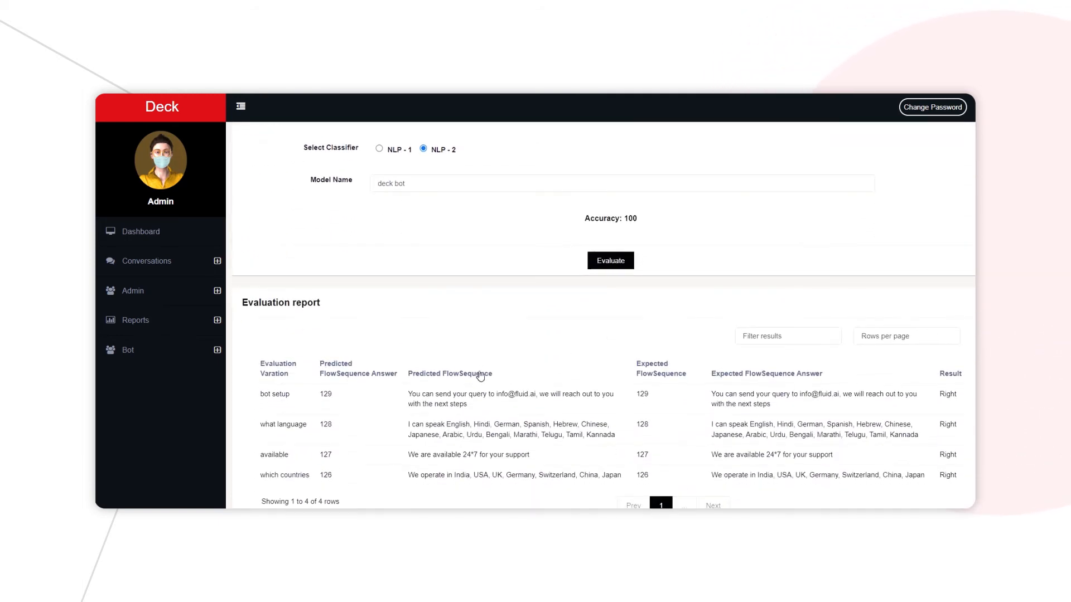
scroll(349, 358, "down", 5)
scroll(343, 356, "up", 5)
scroll(277, 308, "down", 5)
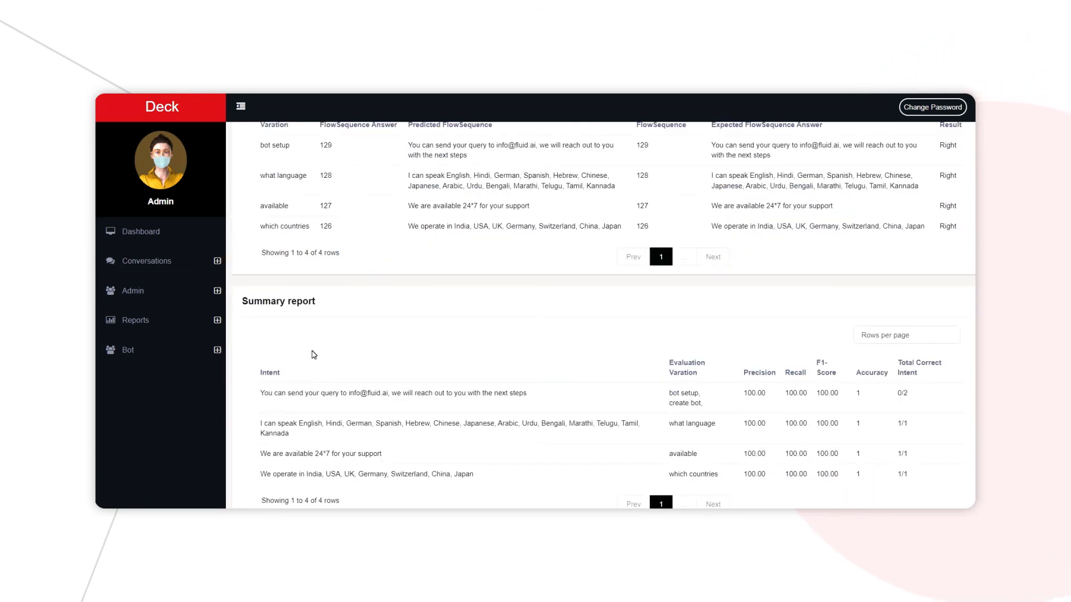
scroll(315, 355, "up", 5)
scroll(315, 355, "down", 5)
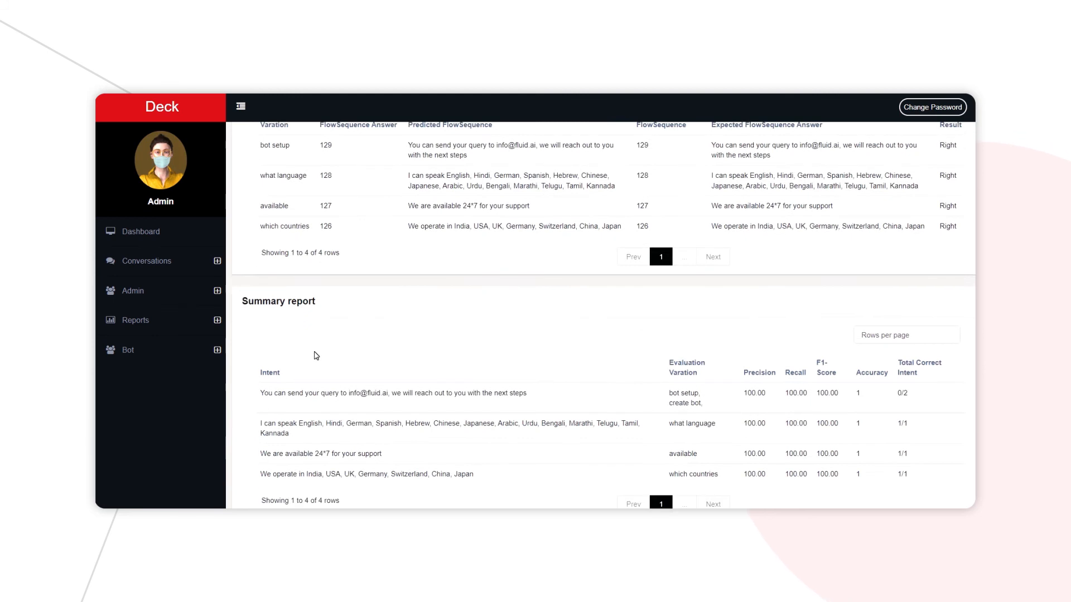
scroll(315, 355, "up", 5)
scroll(316, 356, "up", 2)
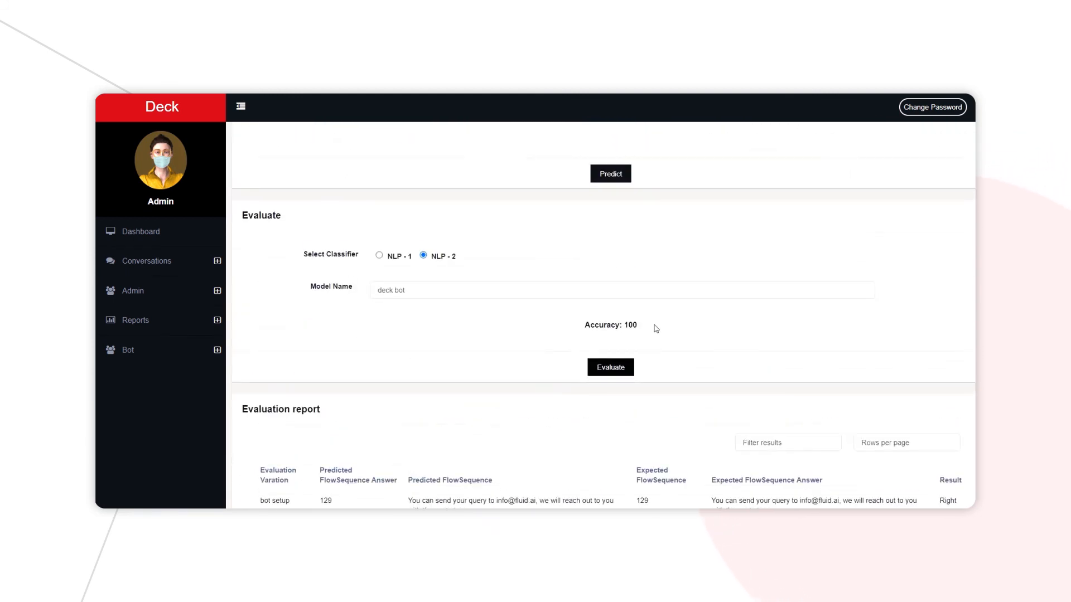
scroll(322, 329, "down", 3)
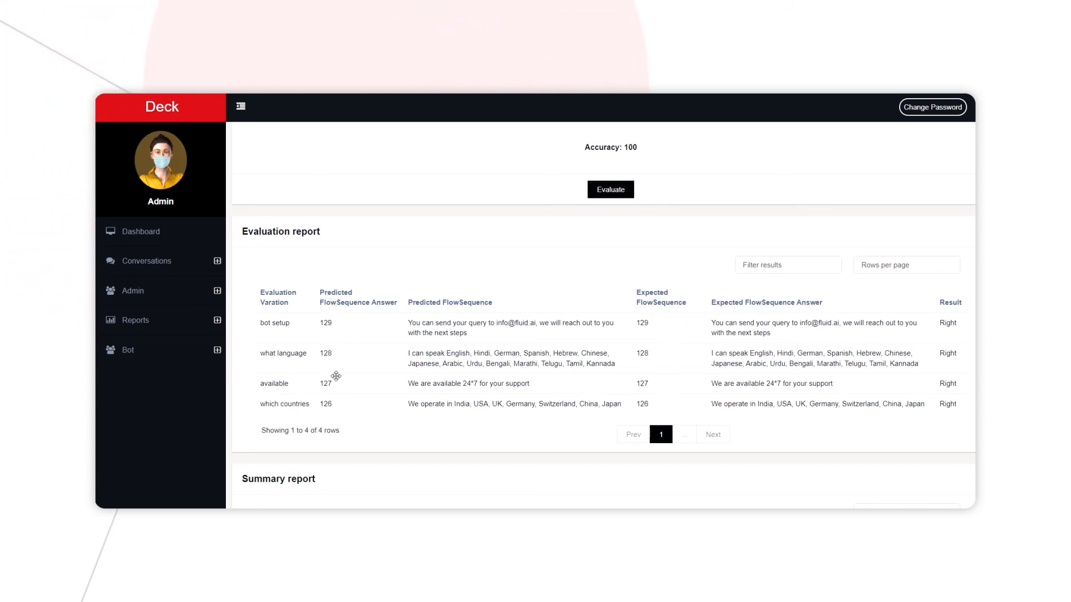
scroll(580, 287, "up", 2)
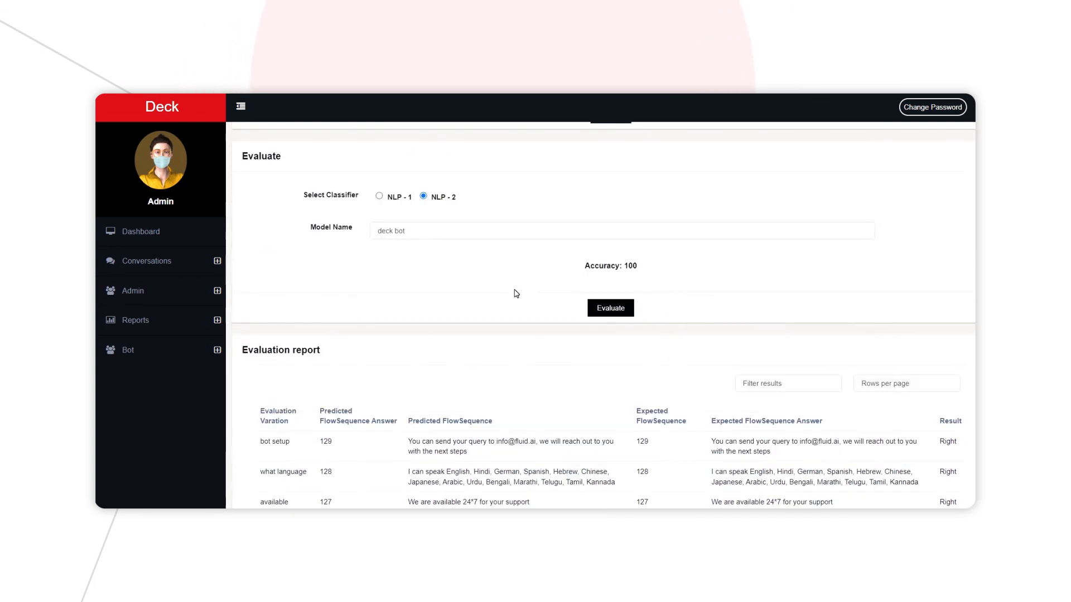
scroll(554, 307, "down", 1)
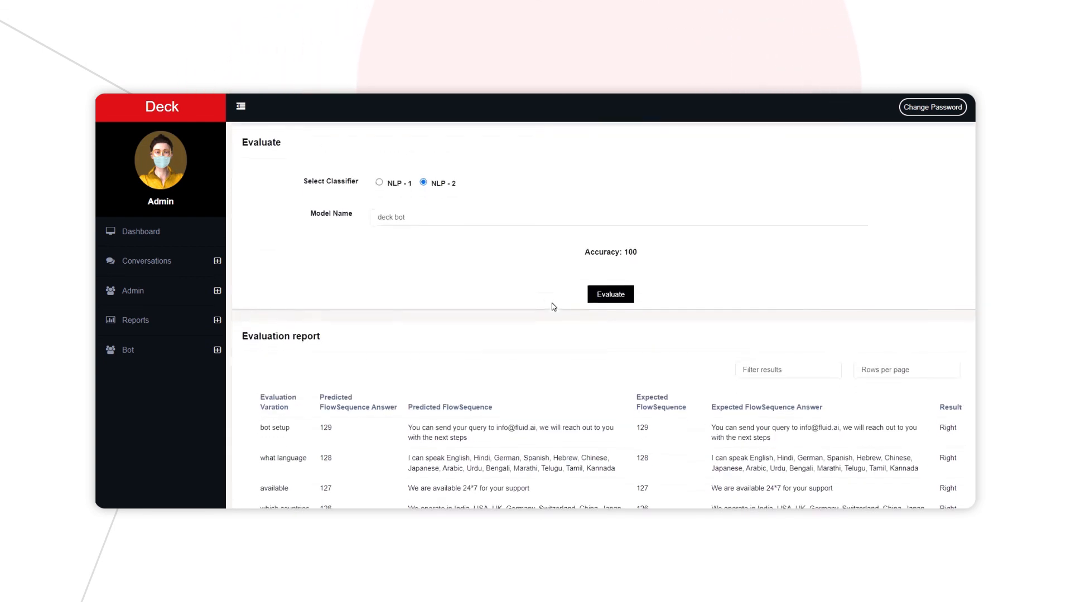
scroll(554, 307, "down", 1)
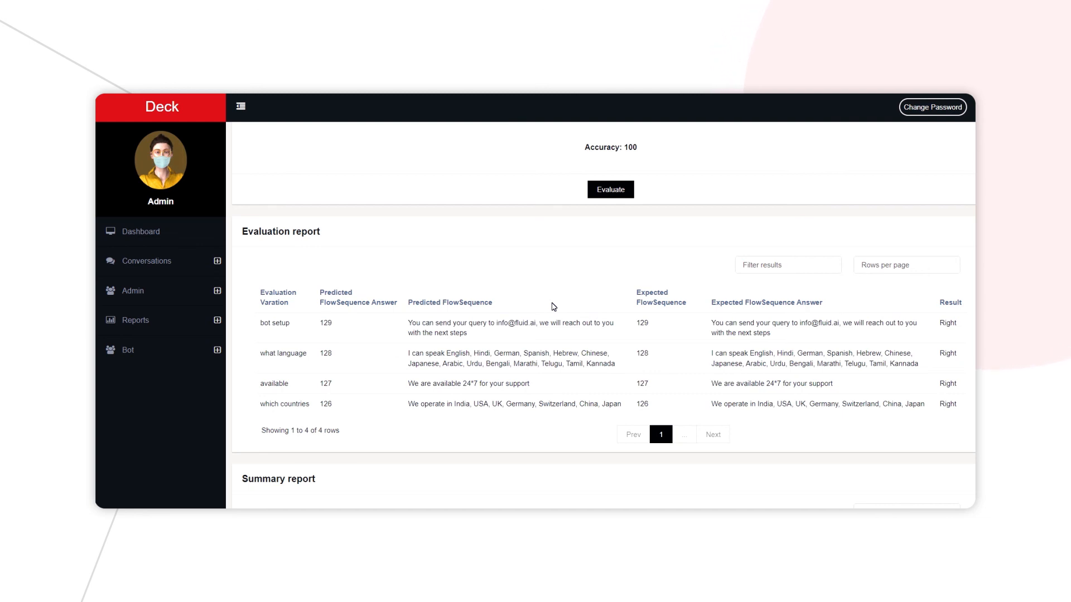
scroll(554, 307, "up", 2)
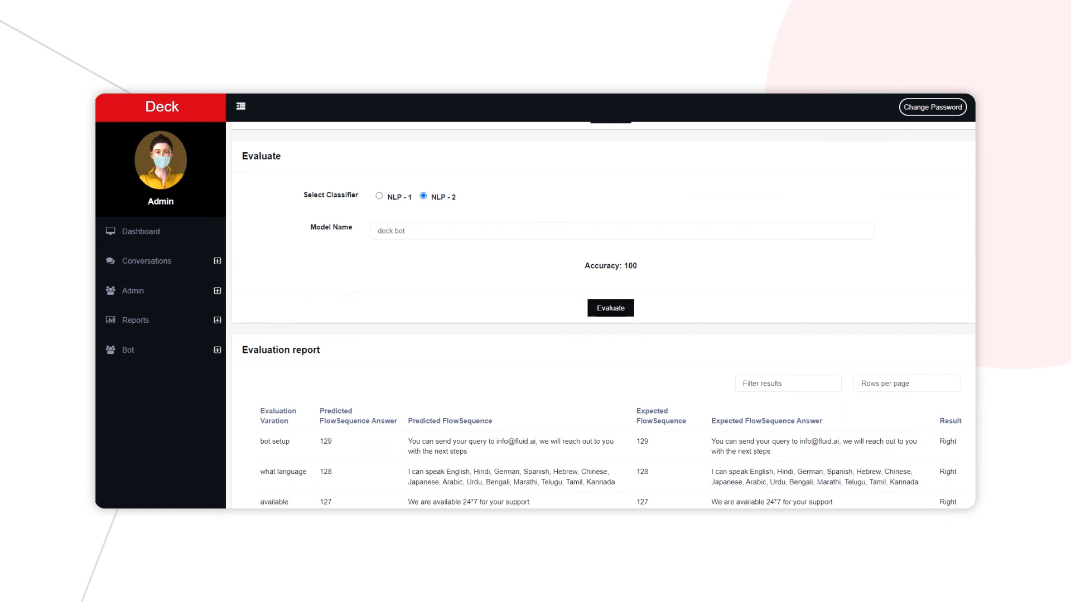
scroll(567, 356, "down", 5)
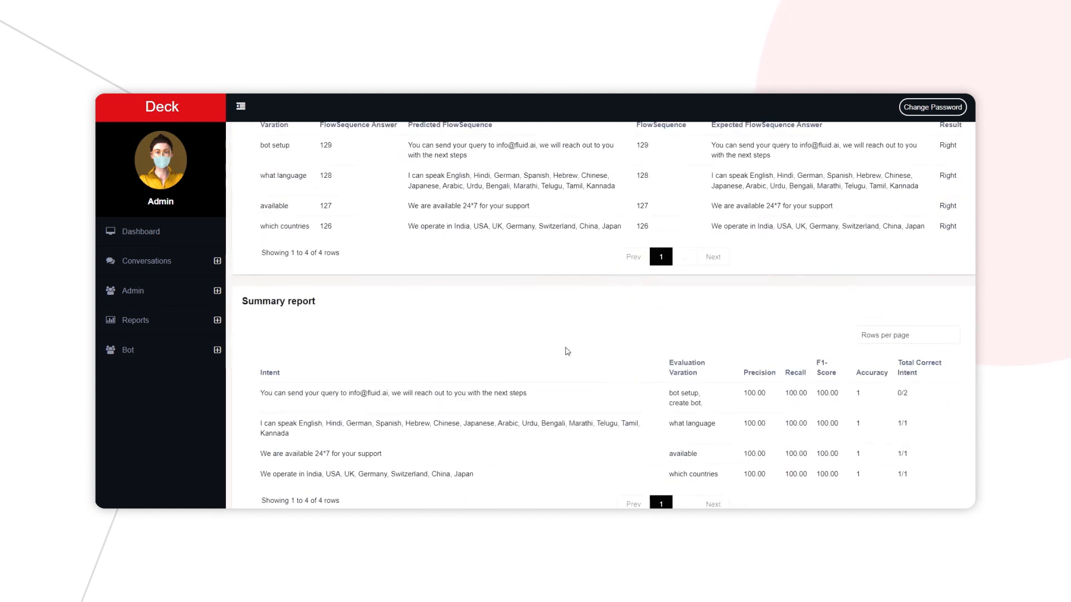